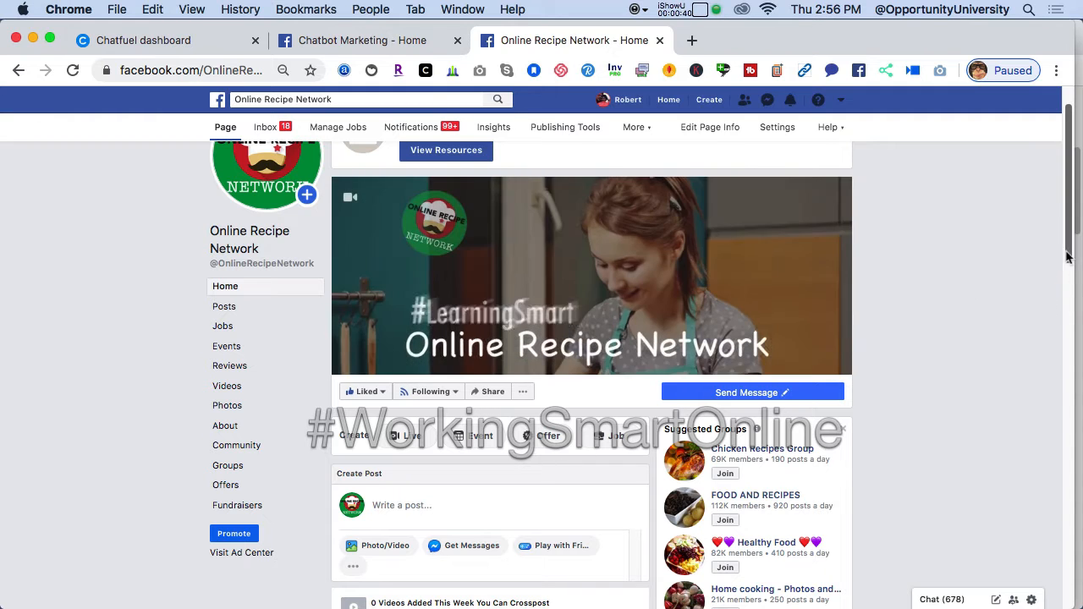
Step: Copy the video URL of the pinned BBQ video post on the Online Recipe Network Facebook page
{"action": "scroll", "coordinate": [1049, 300], "scroll_direction": "down", "scroll_amount": 3}
{"action": "scroll", "coordinate": [1062, 286], "scroll_direction": "down", "scroll_amount": 6}
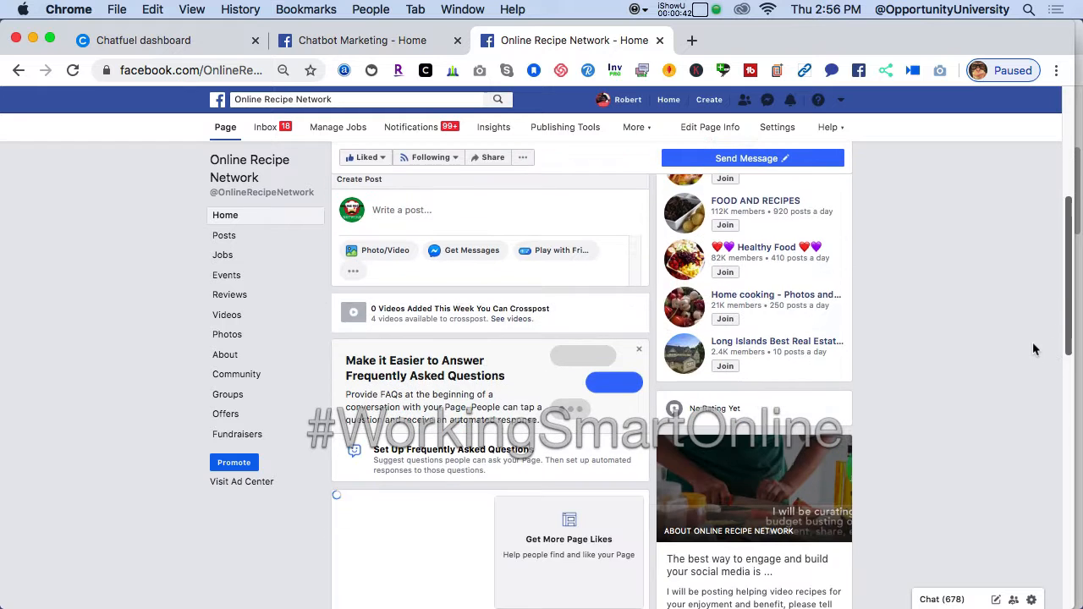
{"action": "scroll", "coordinate": [1063, 359], "scroll_direction": "down", "scroll_amount": 12}
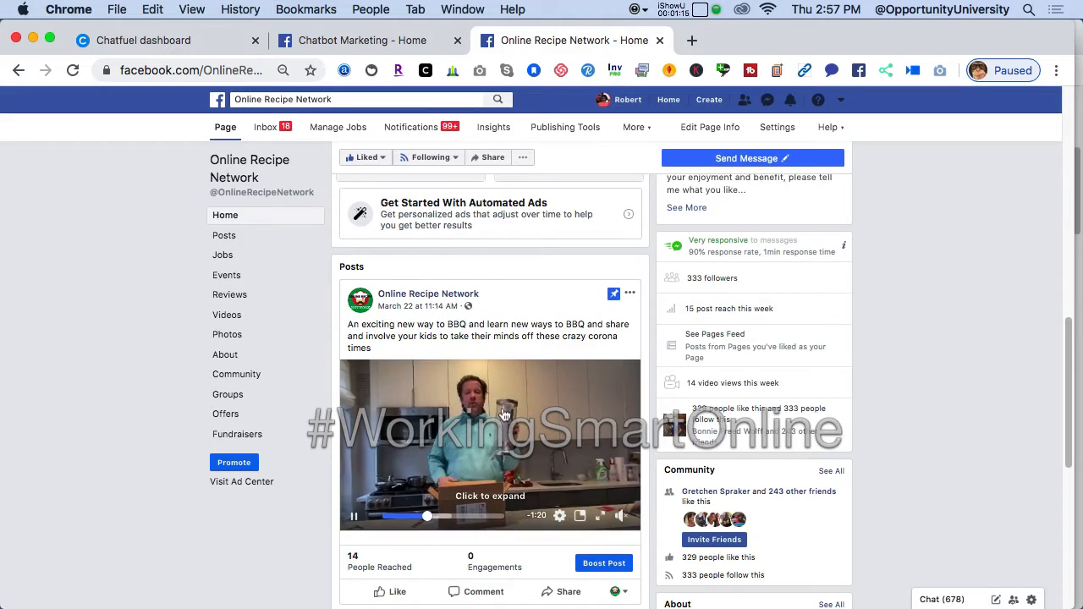
{"action": "right_click", "coordinate": [504, 413]}
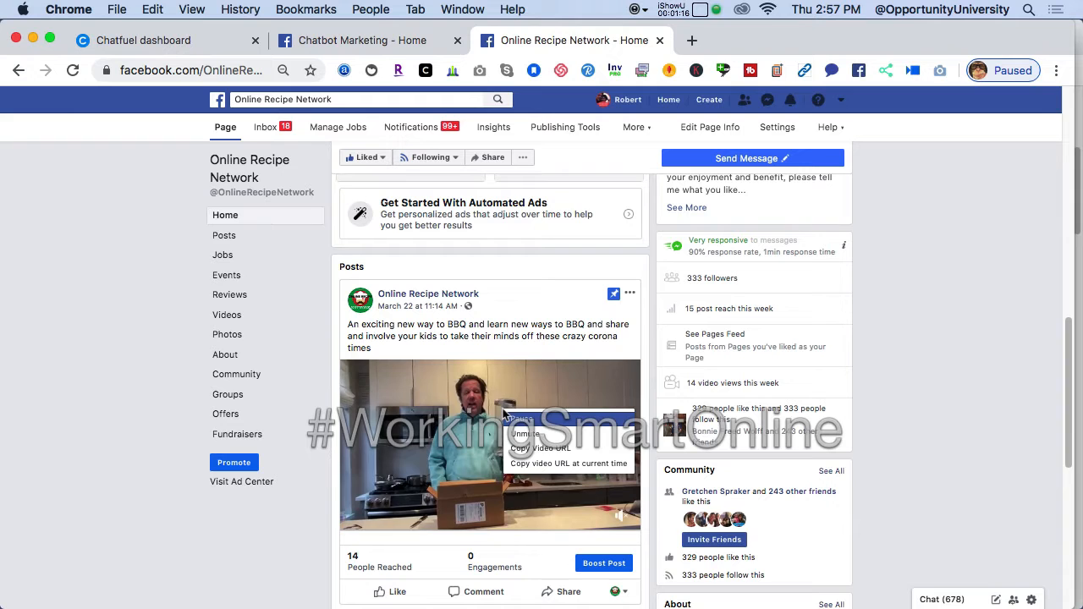
{"action": "left_click", "coordinate": [525, 449]}
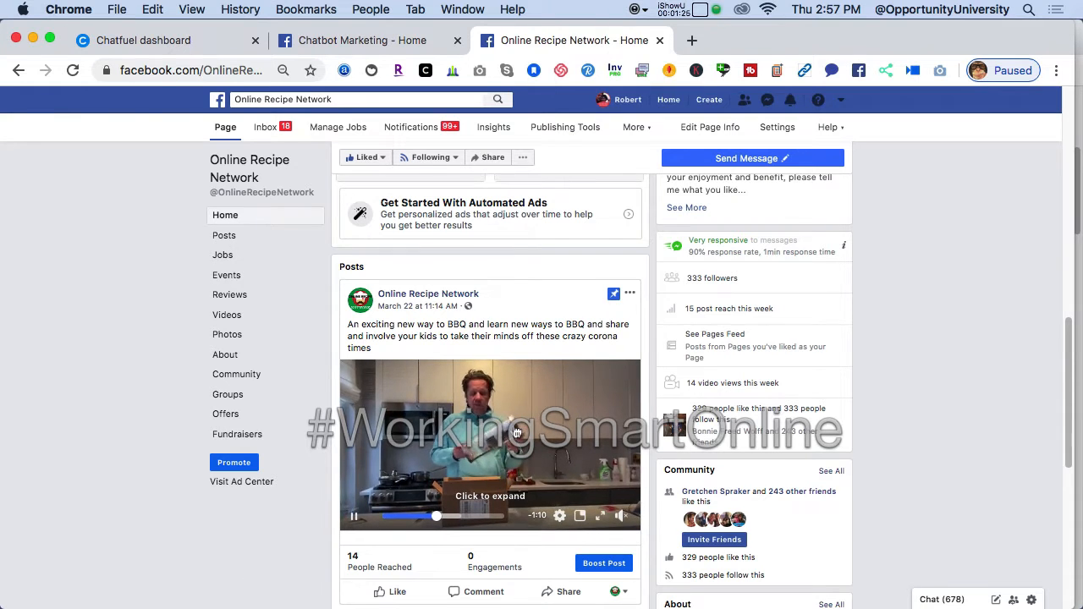
Step: Switch to the Chatfuel dashboard and create a block named "Watch my video" in the Getting Started group
{"action": "key", "text": "super+1"}
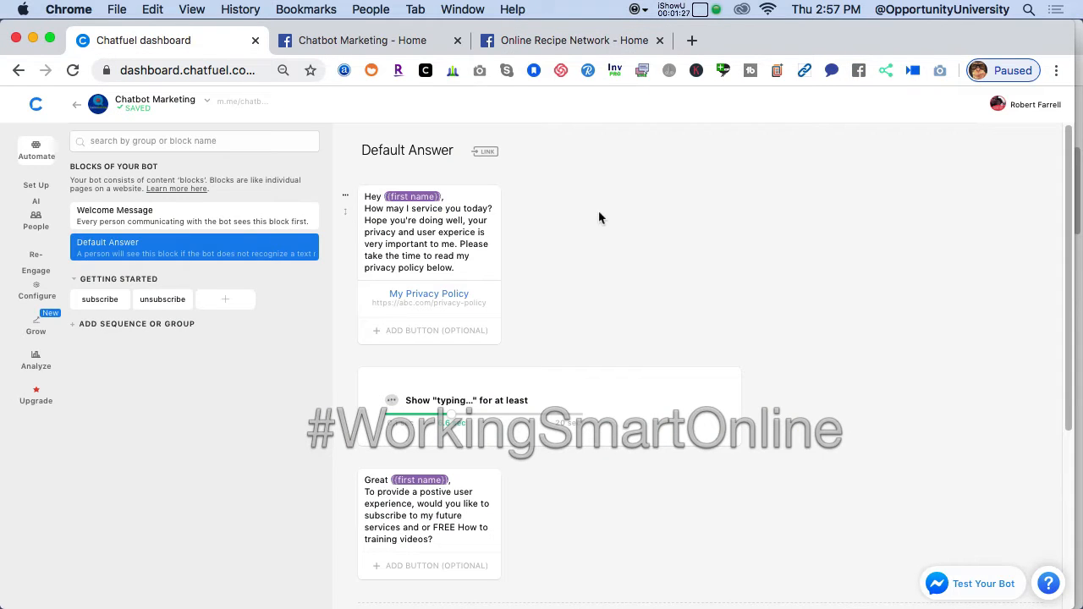
{"action": "left_click", "coordinate": [226, 303]}
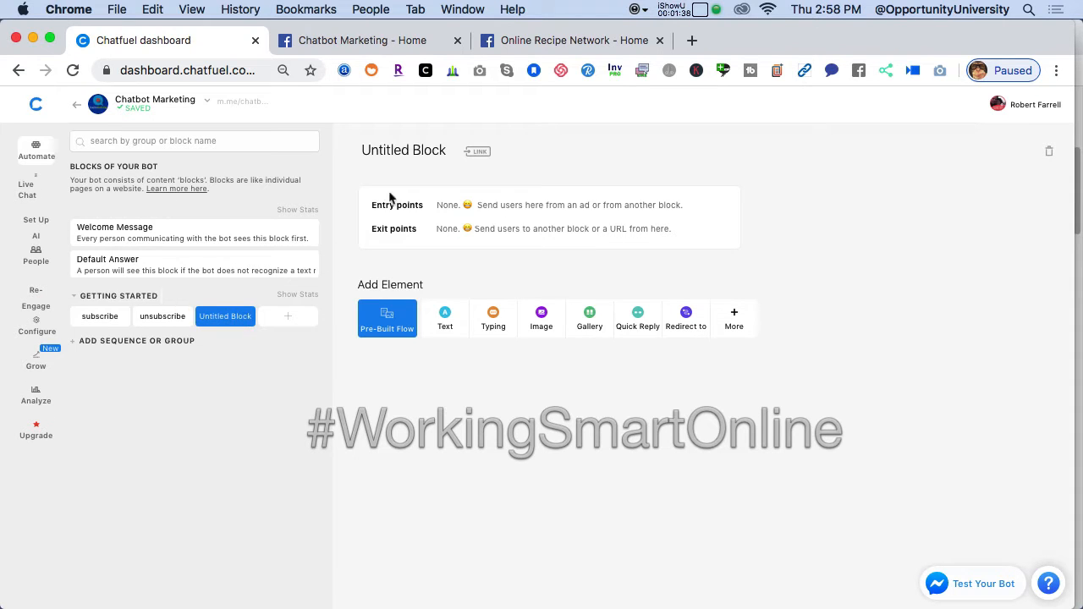
{"action": "double_click", "coordinate": [387, 152]}
{"action": "key", "text": "super+a"}
{"action": "type", "text": "Watch my video"}
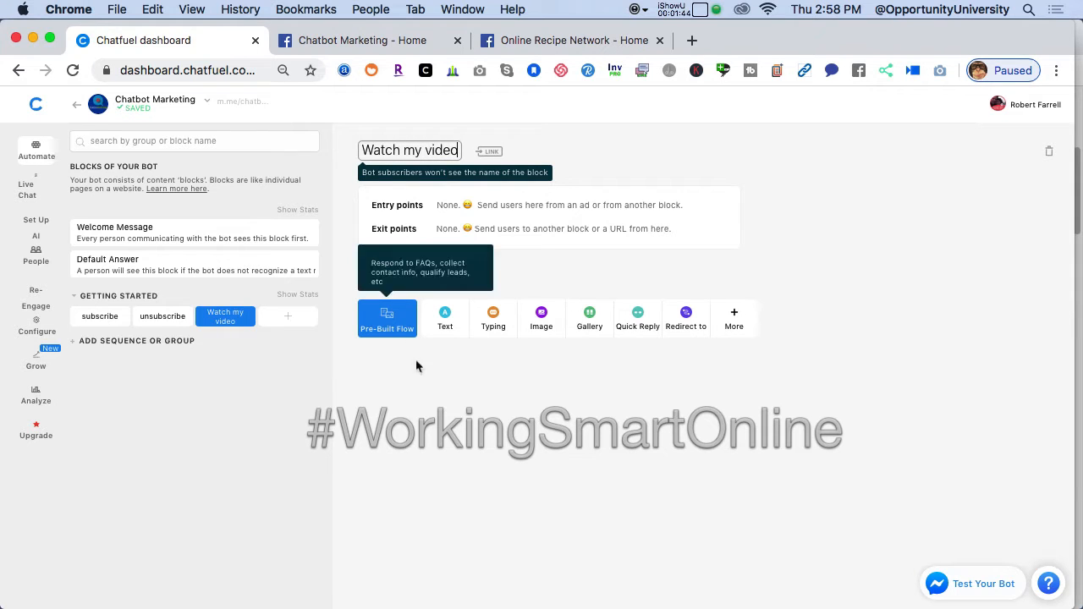
{"action": "left_click", "coordinate": [417, 389]}
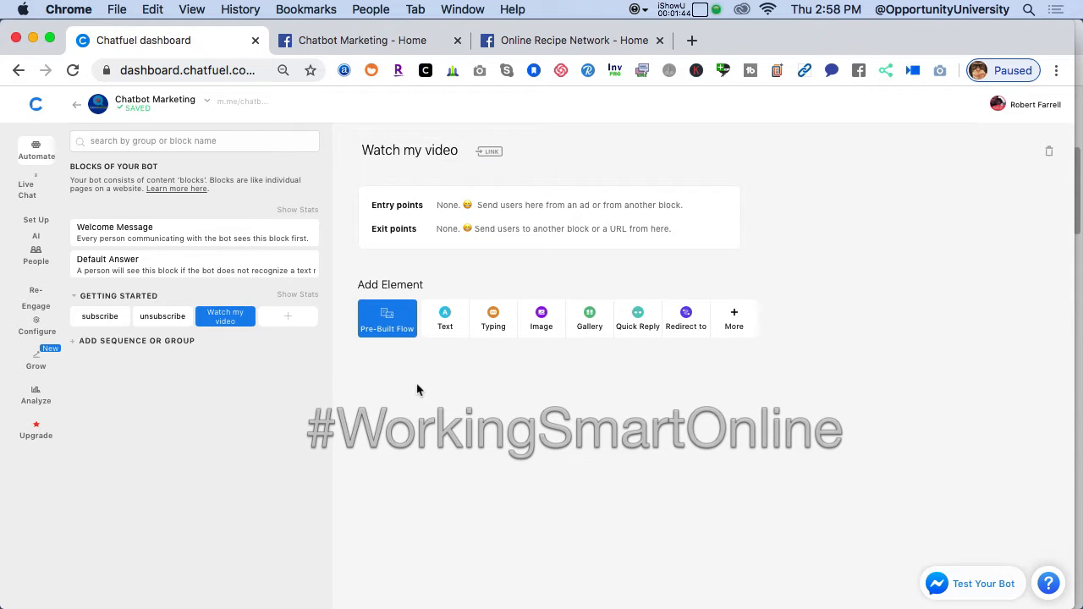
Step: Add a text card reading "Welcome {{first name}}, Please enjoy my video presentation" and a video element with the copied Facebook video URL
{"action": "left_click", "coordinate": [448, 328]}
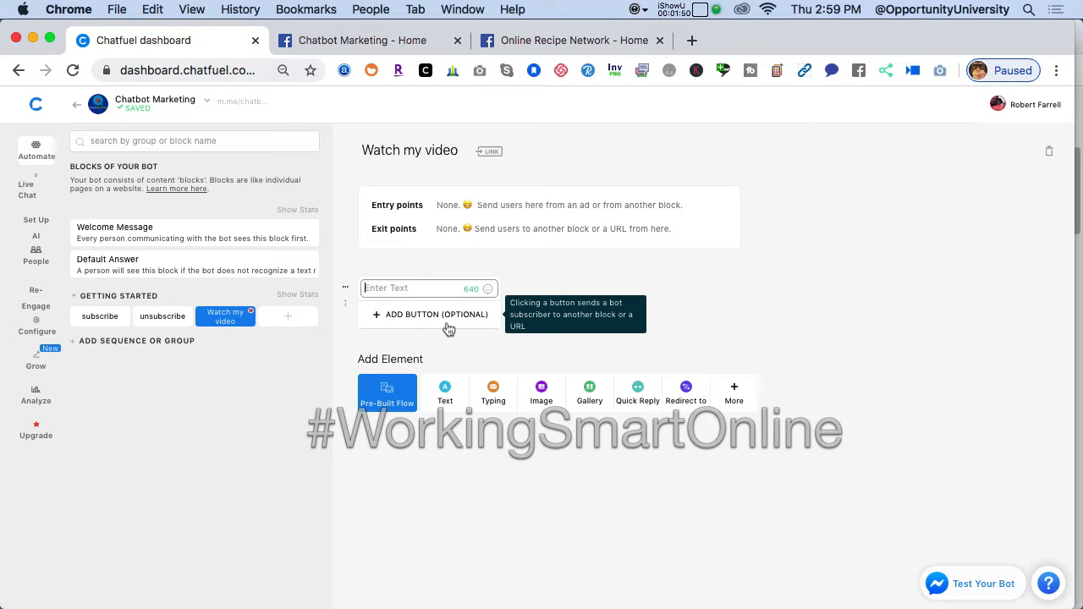
{"action": "key", "text": "super+v"}
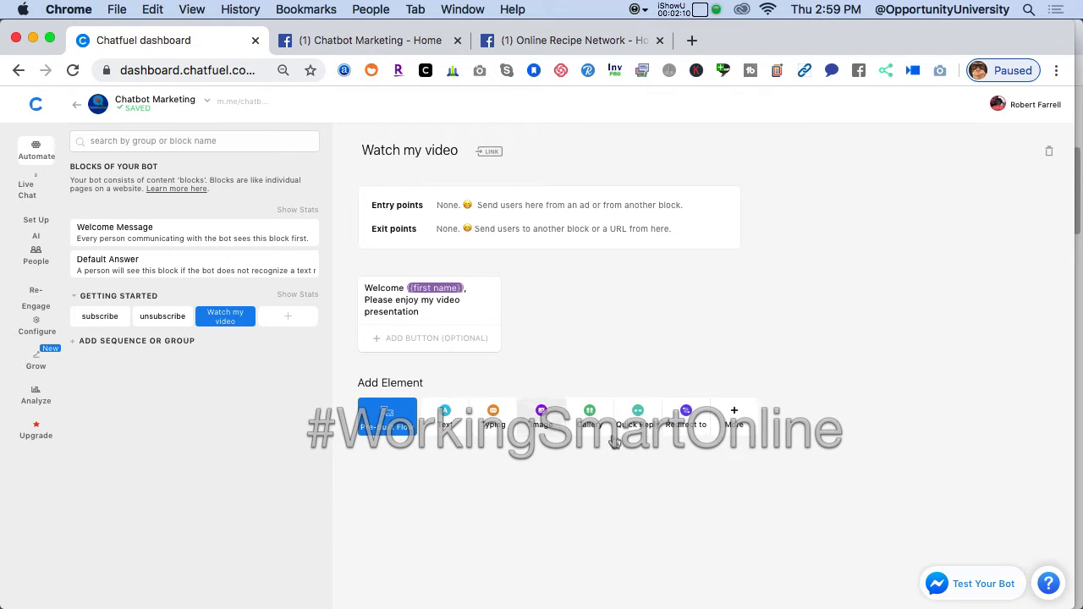
{"action": "left_click", "coordinate": [735, 417]}
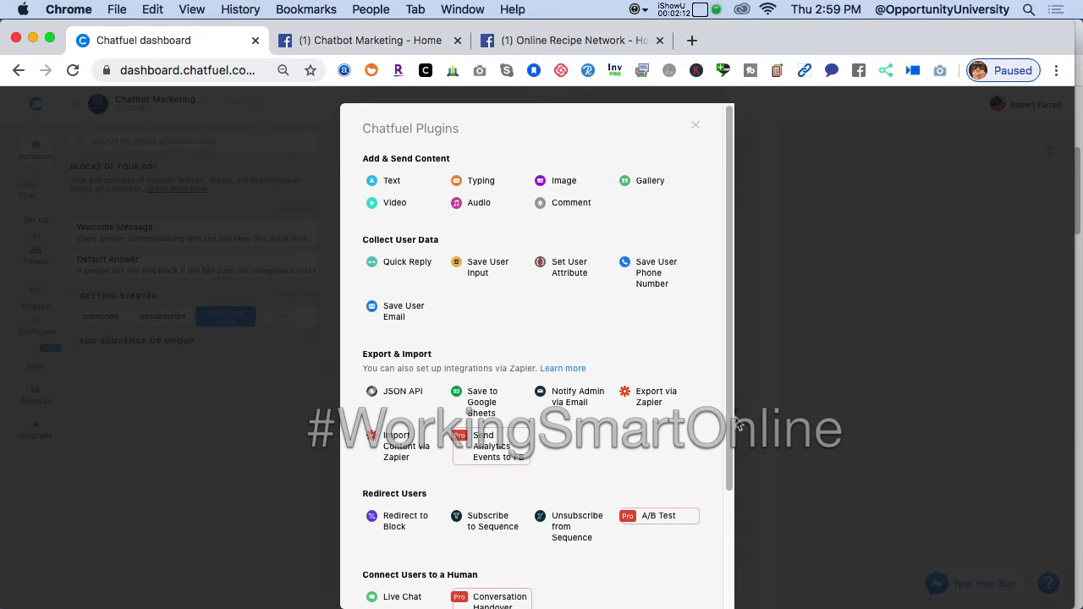
{"action": "left_click", "coordinate": [399, 207]}
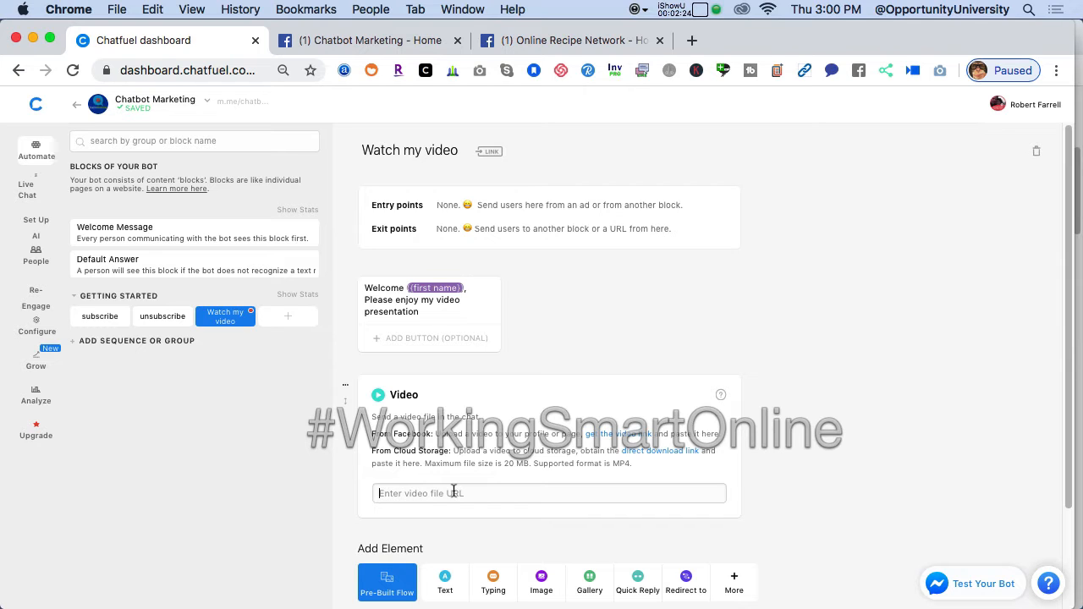
{"action": "key", "text": "cmd+v"}
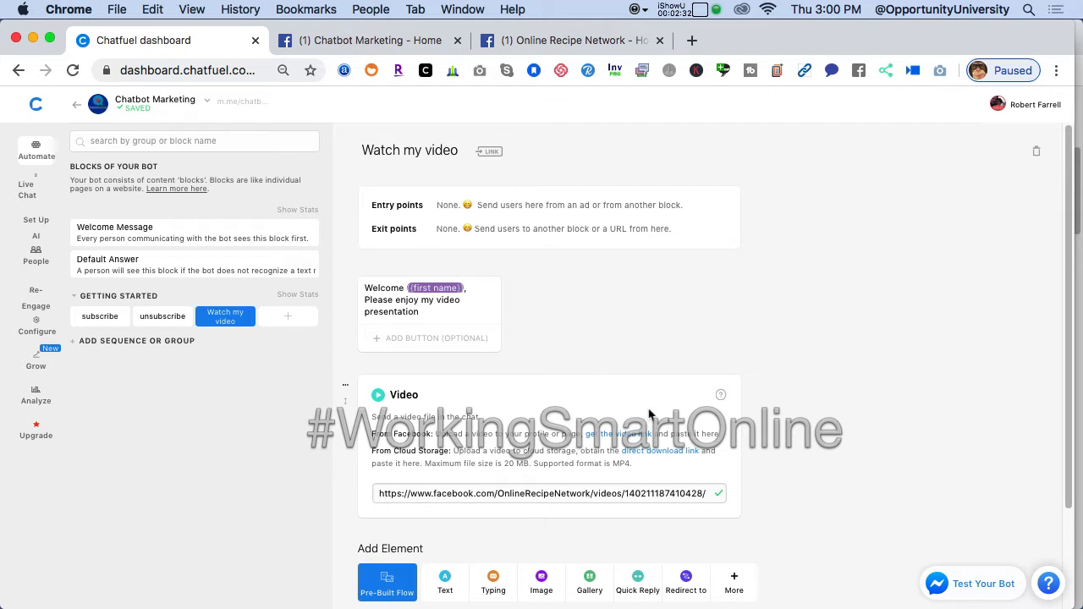
Step: Add an image element with Cooking-smart.jpg from the Desktop and move it between the welcome text and the video
{"action": "mouse_move", "coordinate": [1064, 442]}
{"action": "left_mouse_down"}
{"action": "mouse_move", "coordinate": [1059, 477]}
{"action": "mouse_move", "coordinate": [1054, 444]}
{"action": "mouse_move", "coordinate": [1048, 456]}
{"action": "left_mouse_up"}
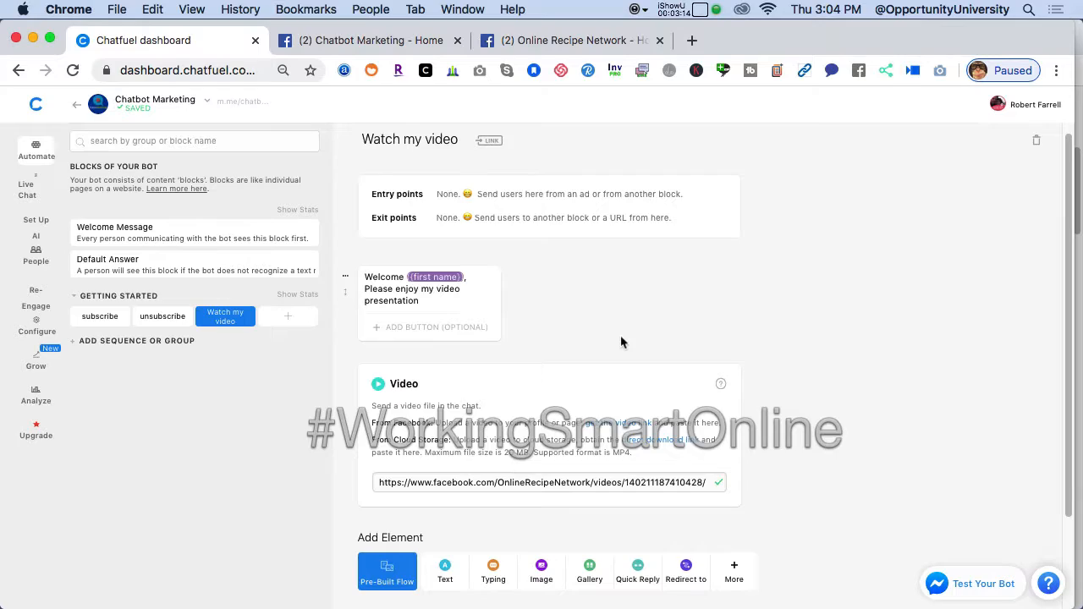
{"action": "left_click", "coordinate": [542, 567]}
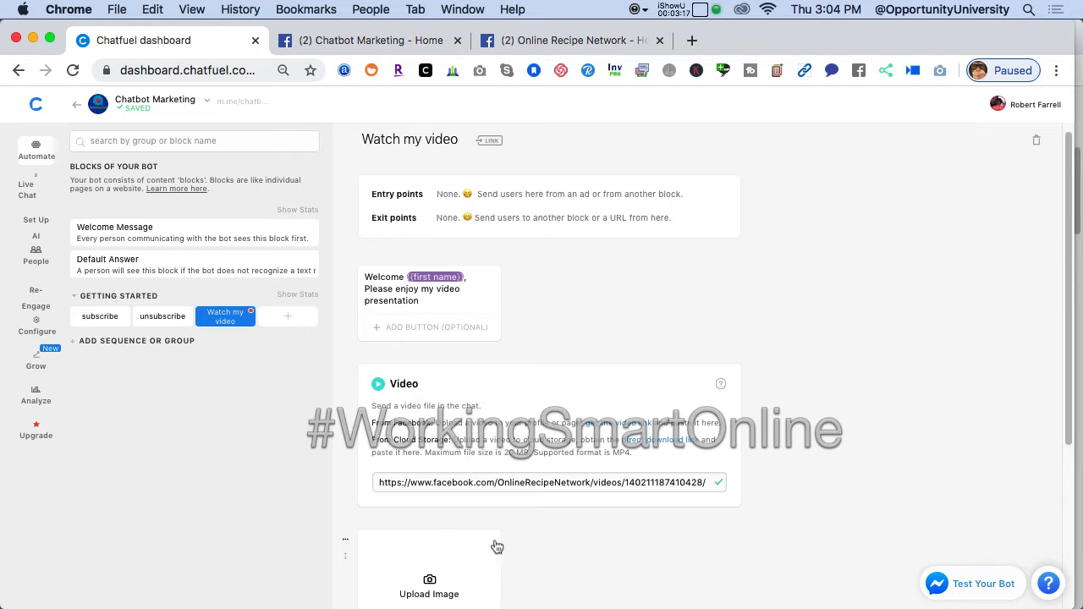
{"action": "left_click_drag", "start_coordinate": [1067, 439], "coordinate": [1067, 500]}
{"action": "left_click", "coordinate": [430, 495]}
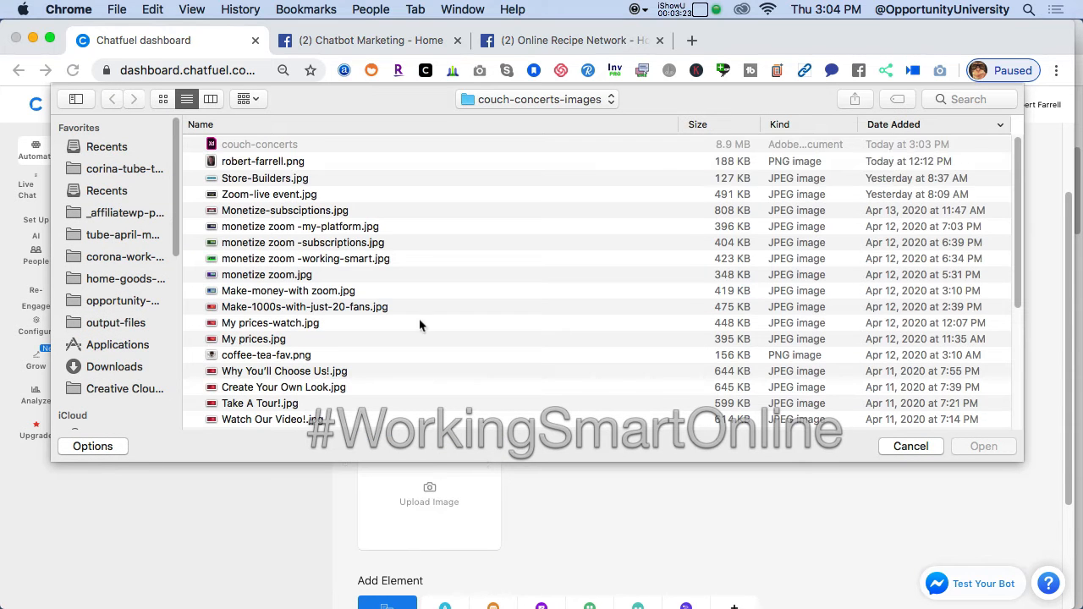
{"action": "key", "text": "super+d"}
{"action": "left_click", "coordinate": [305, 145]}
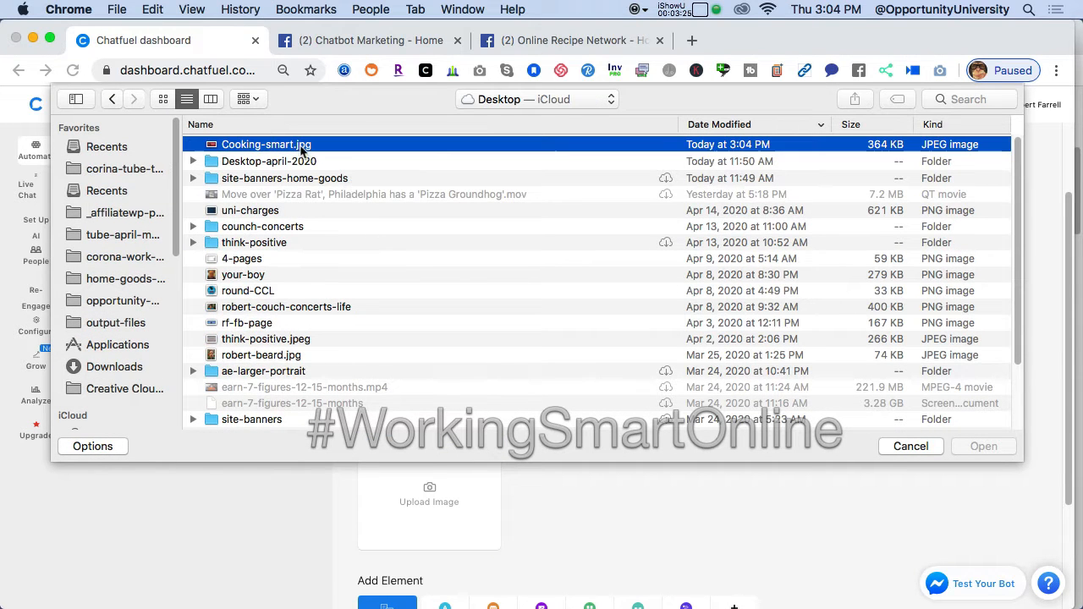
{"action": "left_click", "coordinate": [983, 446]}
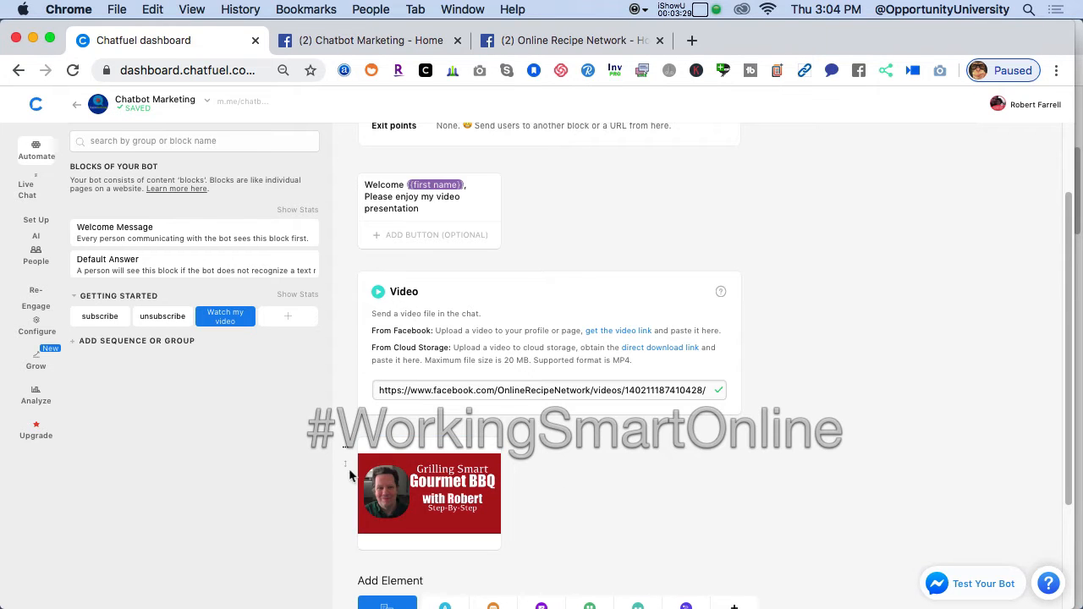
{"action": "left_click_drag", "start_coordinate": [346, 464], "coordinate": [345, 406]}
{"action": "left_click_drag", "start_coordinate": [352, 316], "coordinate": [351, 264]}
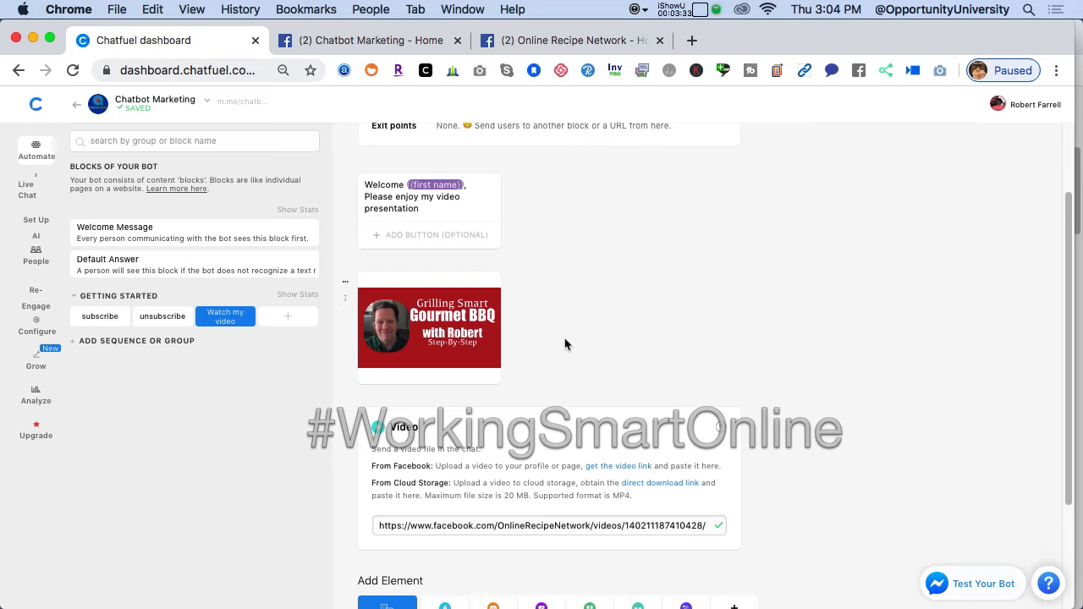
Step: Add a typing delay element to the "Watch my video" block and move it up above the video element
{"action": "left_click_drag", "start_coordinate": [1067, 397], "coordinate": [1044, 459]}
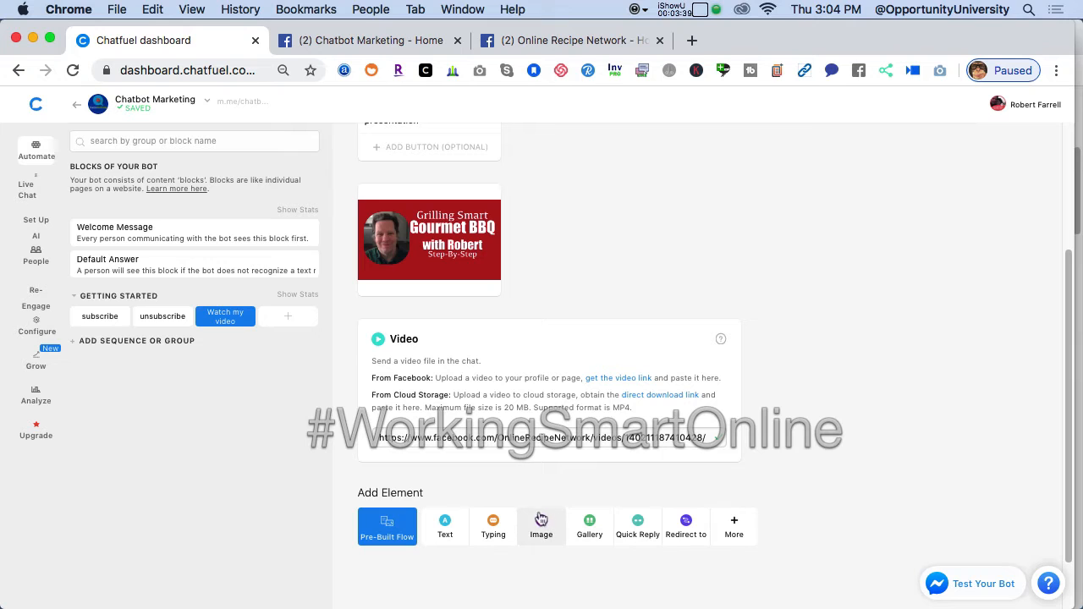
{"action": "left_click", "coordinate": [493, 522]}
{"action": "left_click_drag", "start_coordinate": [345, 511], "coordinate": [361, 343]}
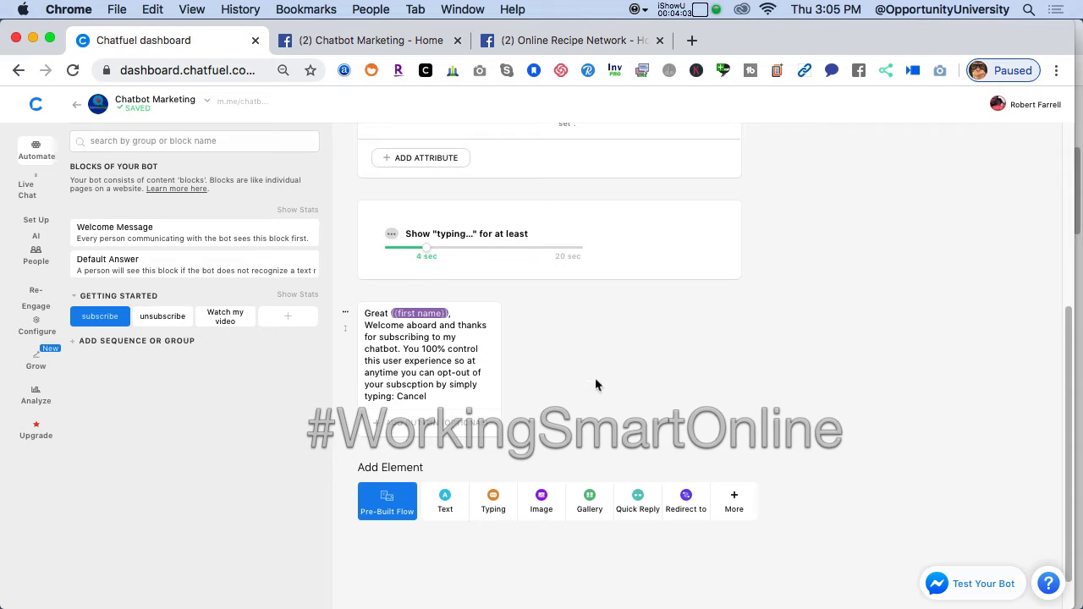
Step: Add a quick reply named "WAtch Videos" to the subscribe block and link it to the "Watch my video" block
{"action": "left_click", "coordinate": [638, 502]}
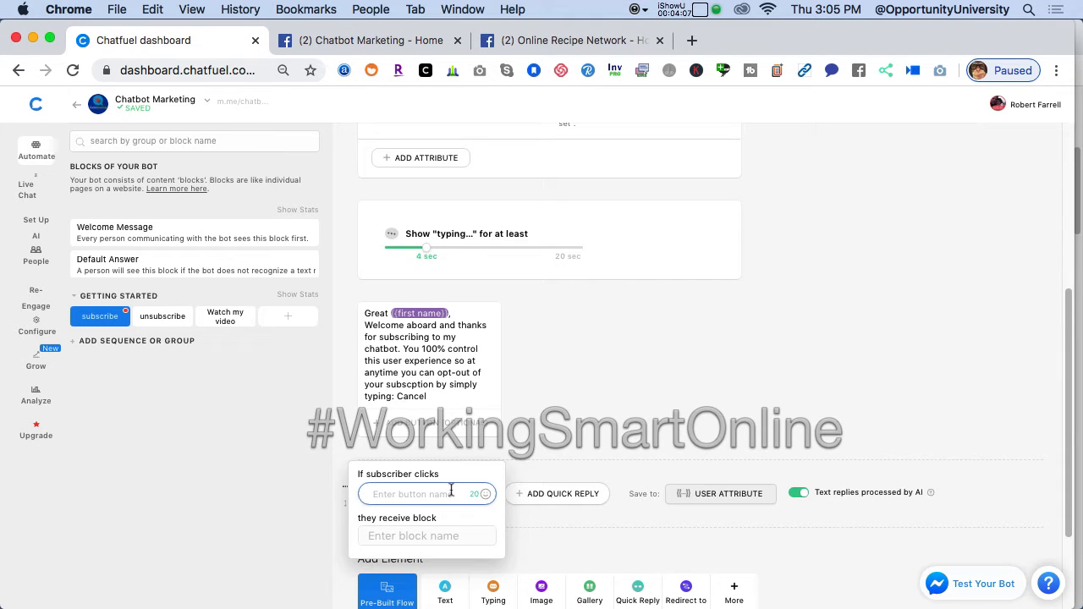
{"action": "type", "text": "WAtch Vie"}
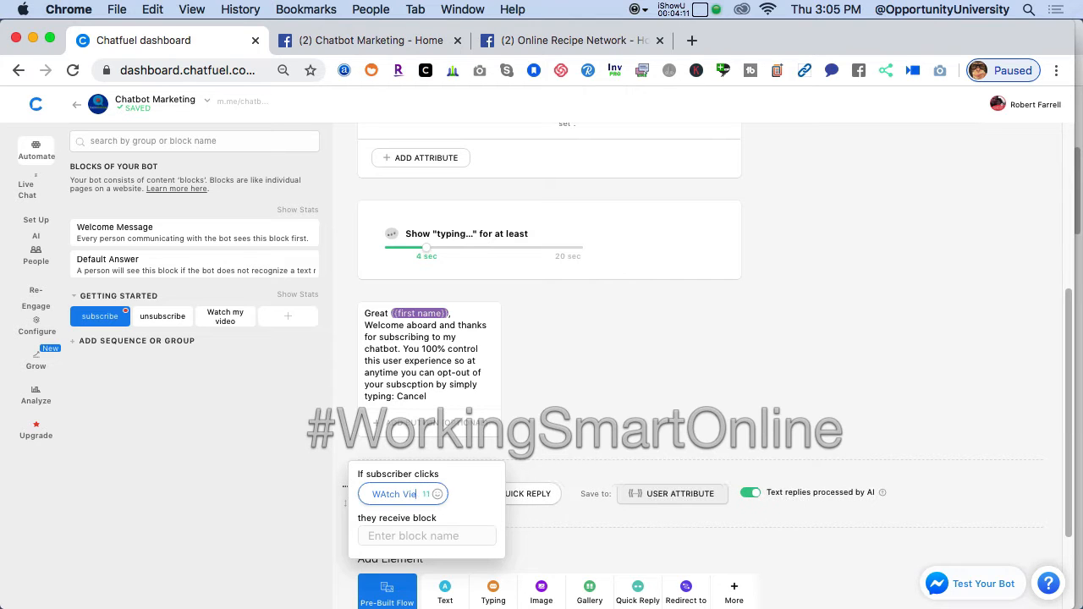
{"action": "type", "text": "dos"}
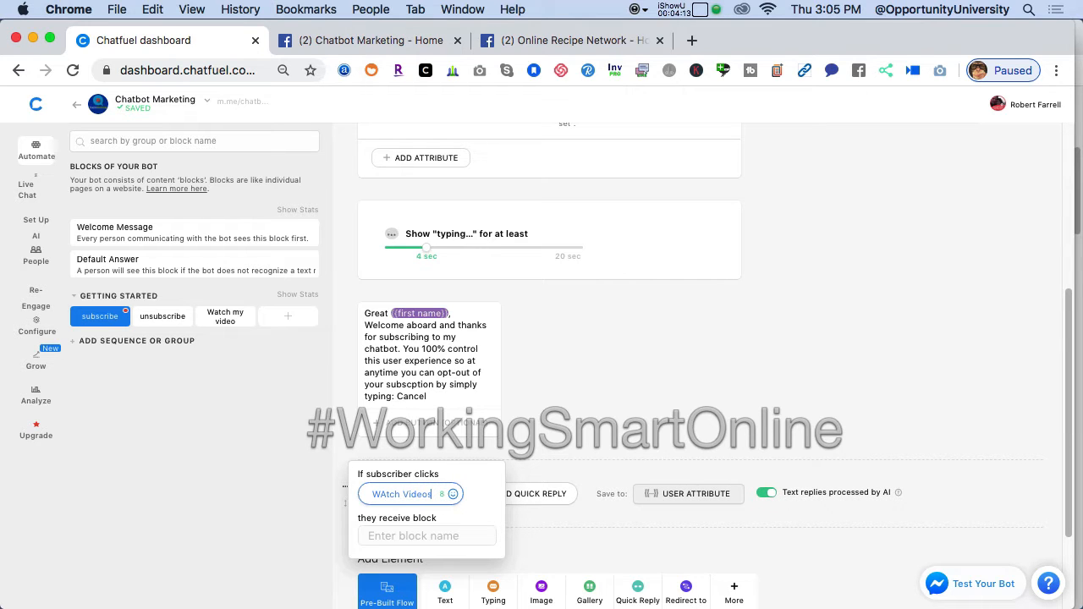
{"action": "left_click", "coordinate": [426, 535]}
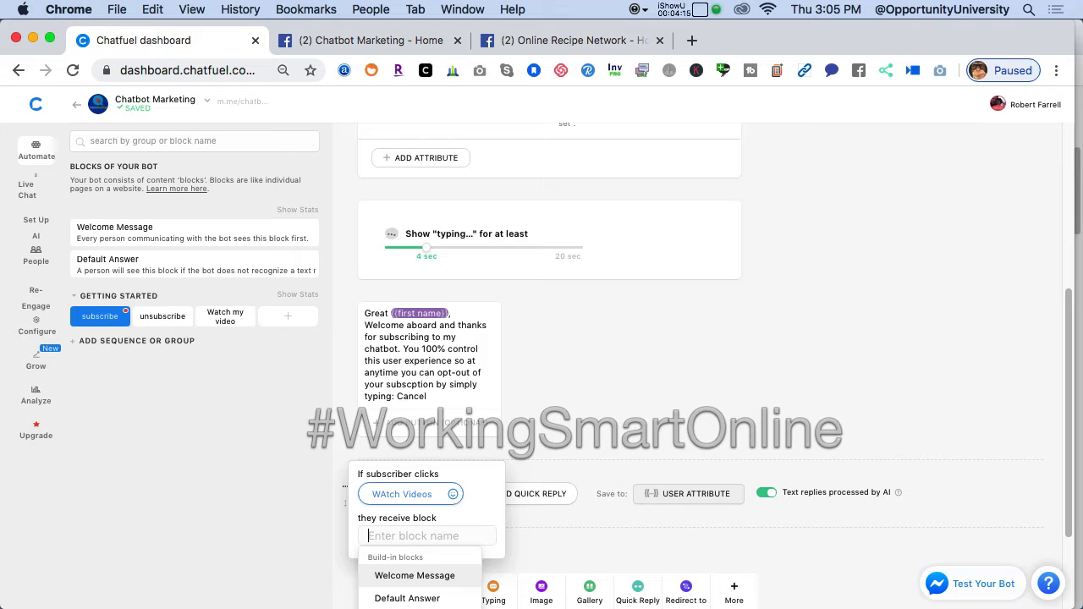
{"action": "type", "text": "wa"}
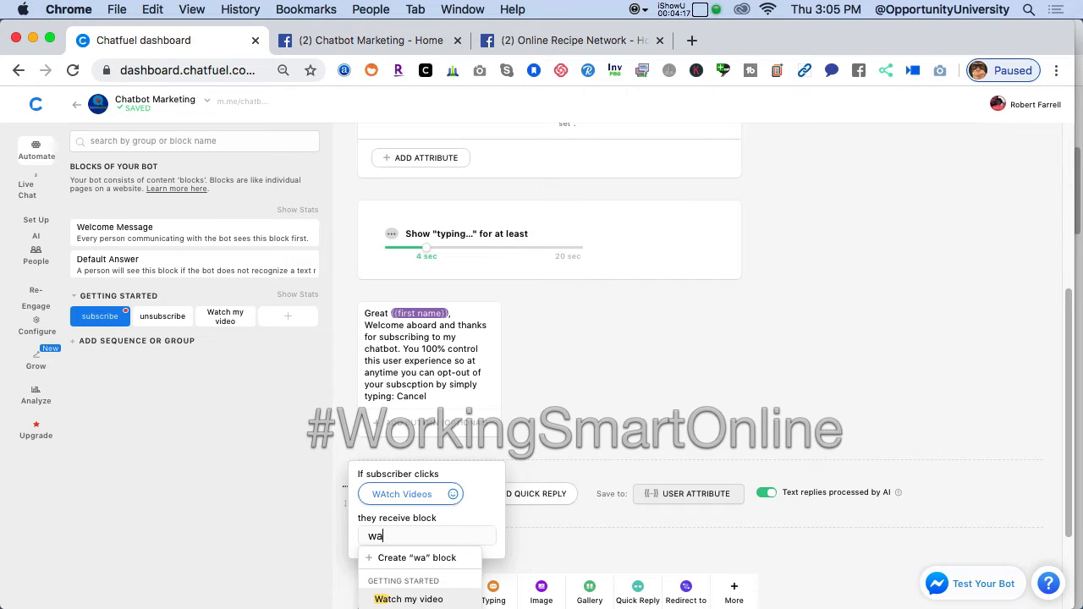
{"action": "left_click", "coordinate": [418, 600]}
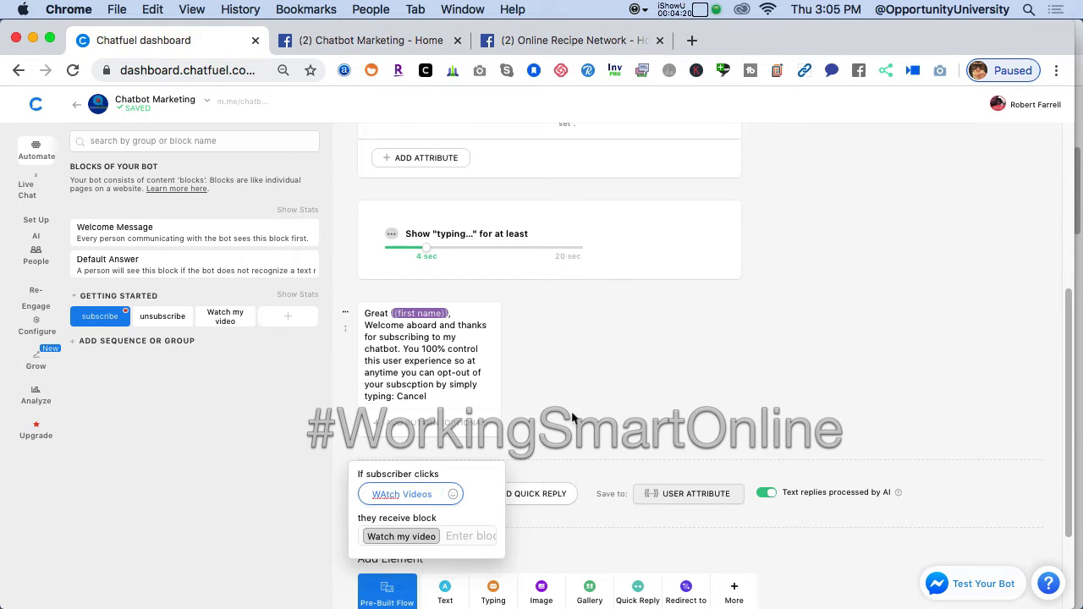
{"action": "left_click", "coordinate": [570, 420]}
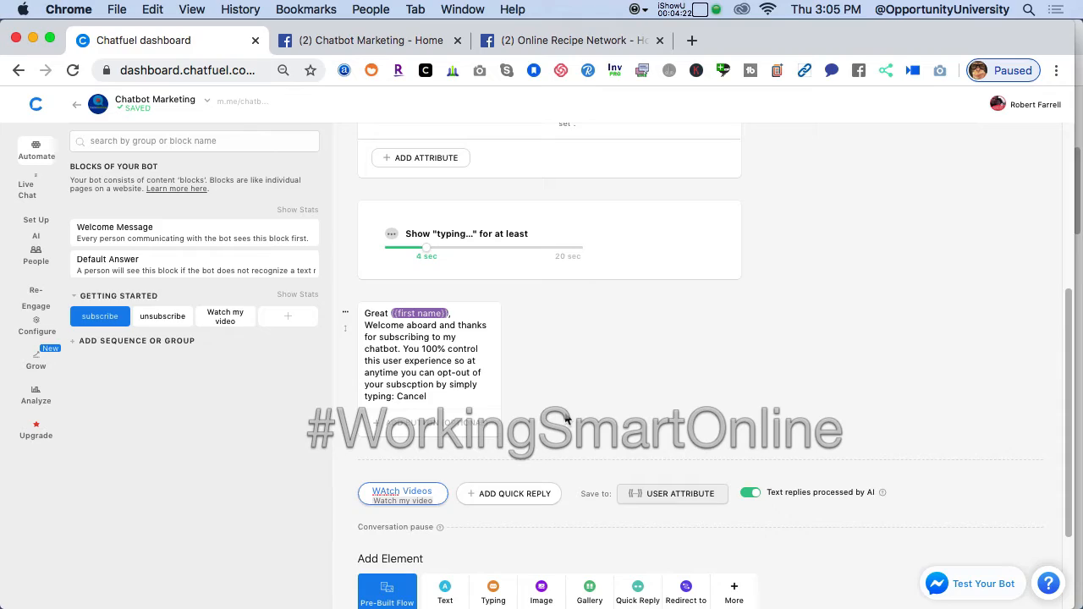